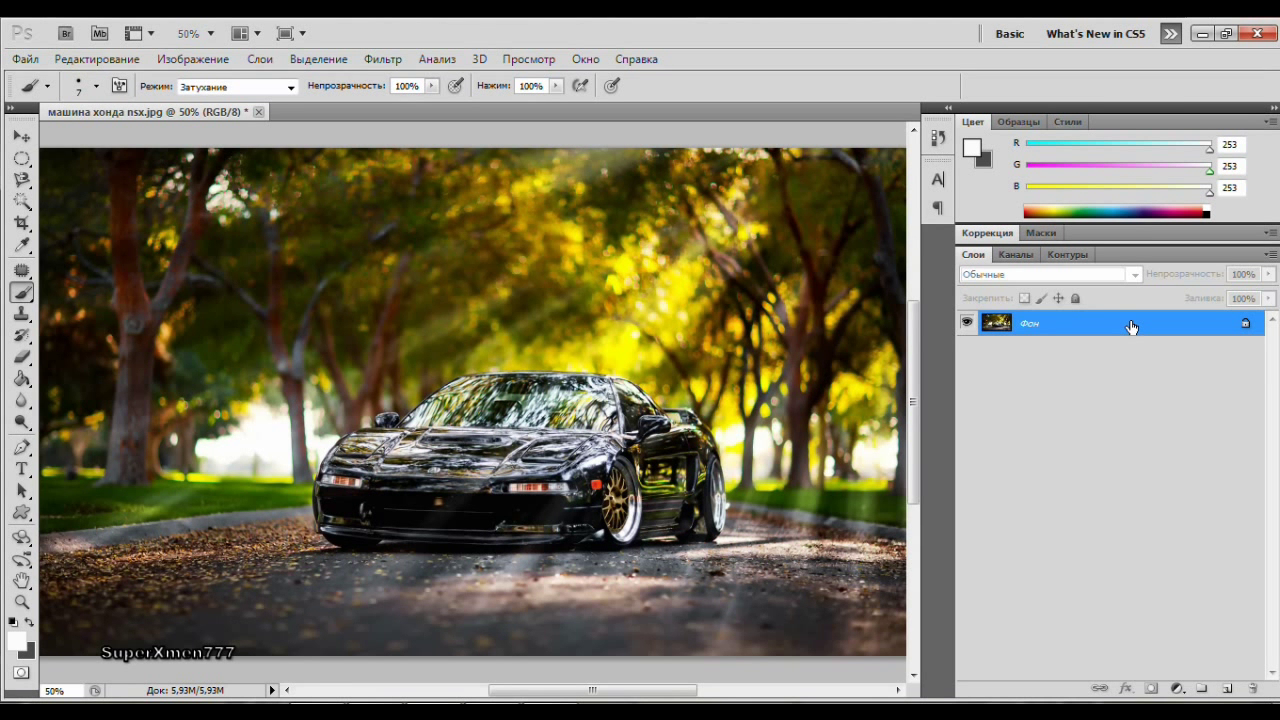
Step: Duplicate the Фон background layer to create Фон копия above it
{"action": "left_click_drag", "start_coordinate": [1131, 327], "coordinate": [1195, 496]}
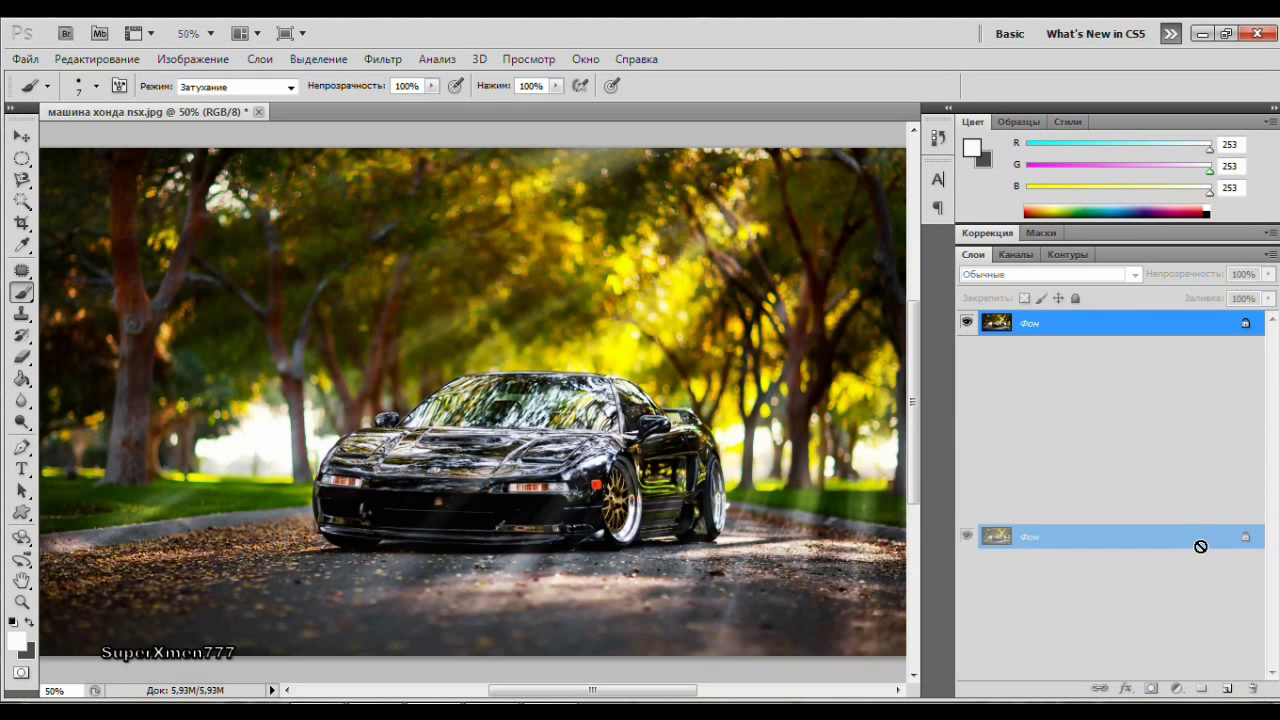
{"action": "left_click_drag", "start_coordinate": [1195, 496], "coordinate": [1231, 692]}
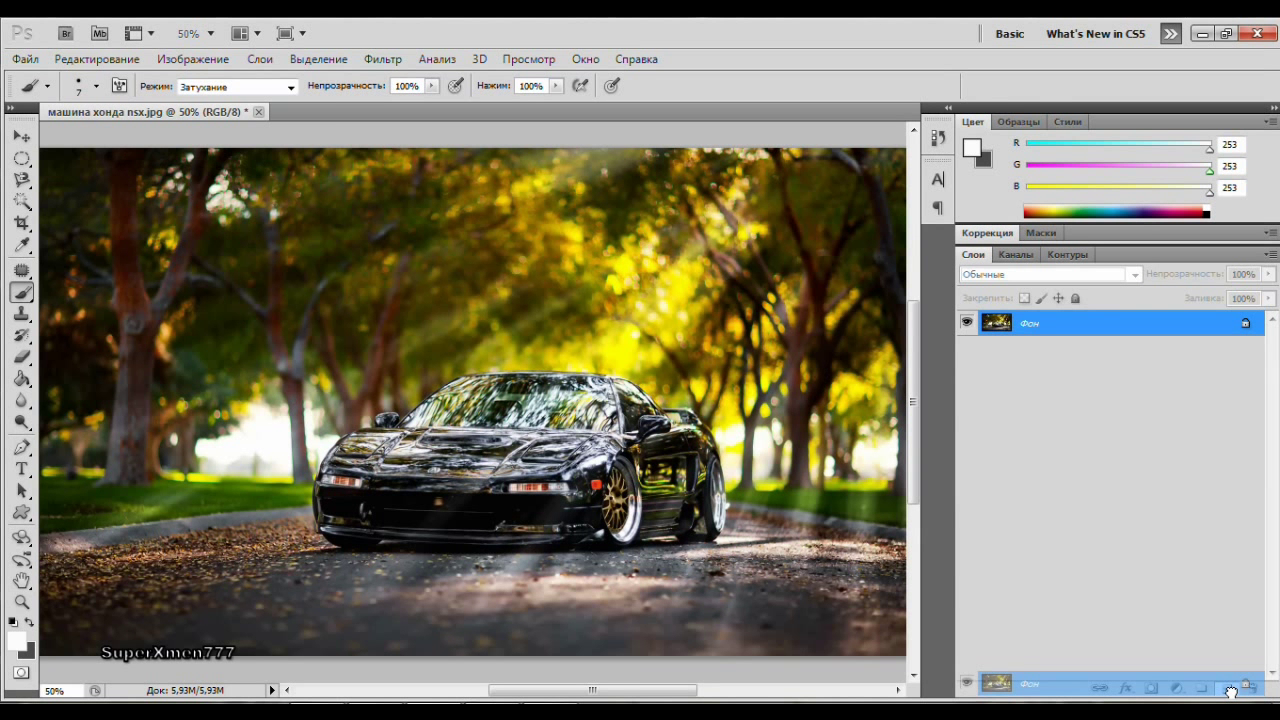
{"action": "left_click_drag", "start_coordinate": [1231, 691], "coordinate": [1231, 695]}
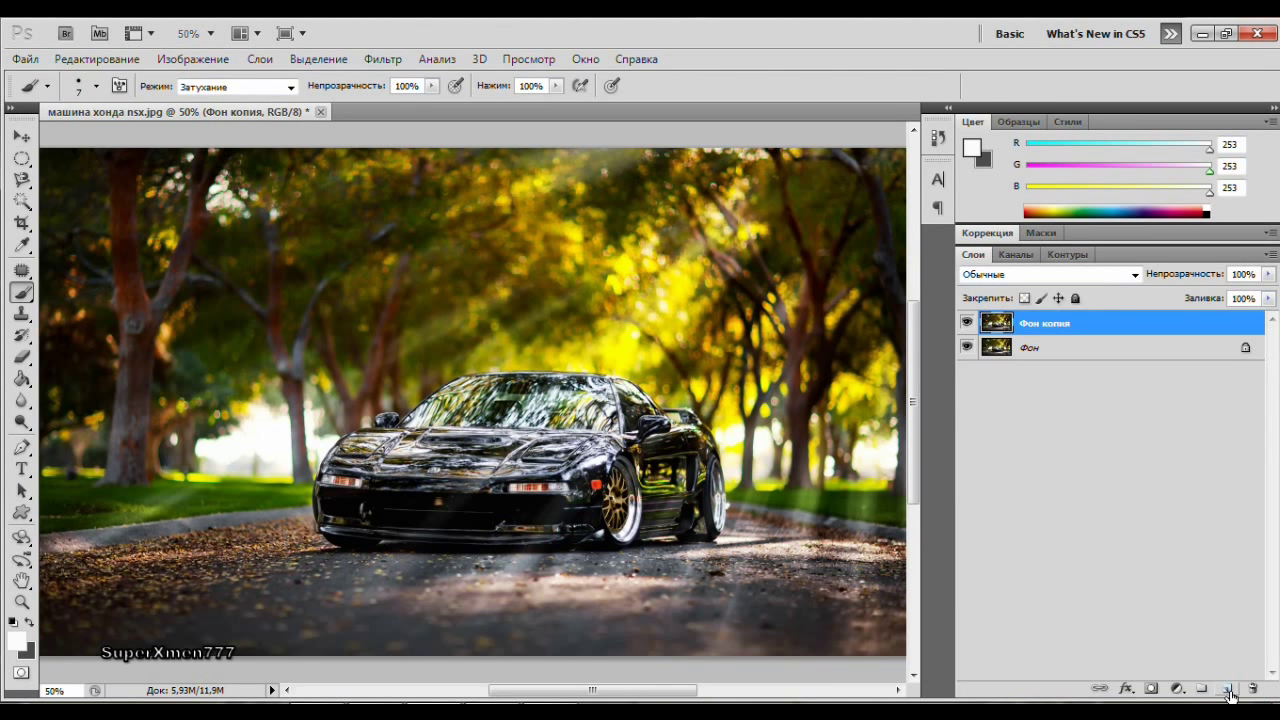
Step: In Фон копия's Blending Options, uncheck the R channel so only G and B blend
{"action": "right_click", "coordinate": [1099, 323]}
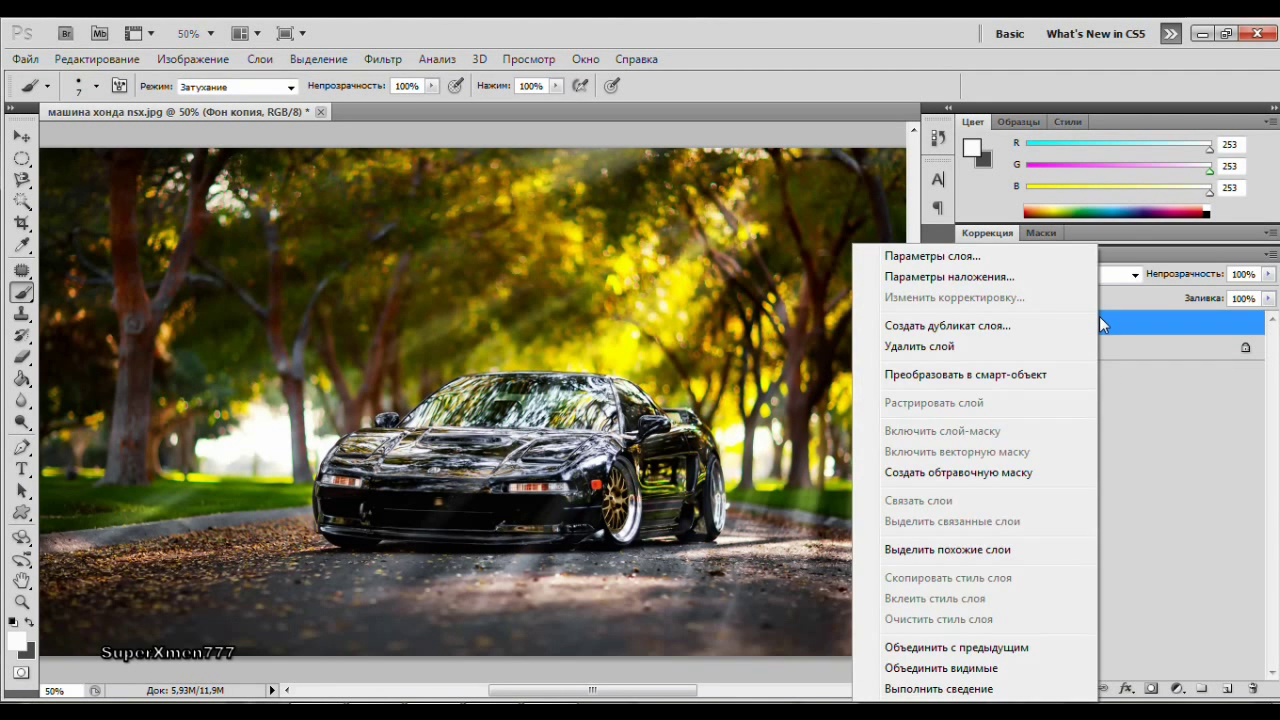
{"action": "left_click", "coordinate": [986, 285]}
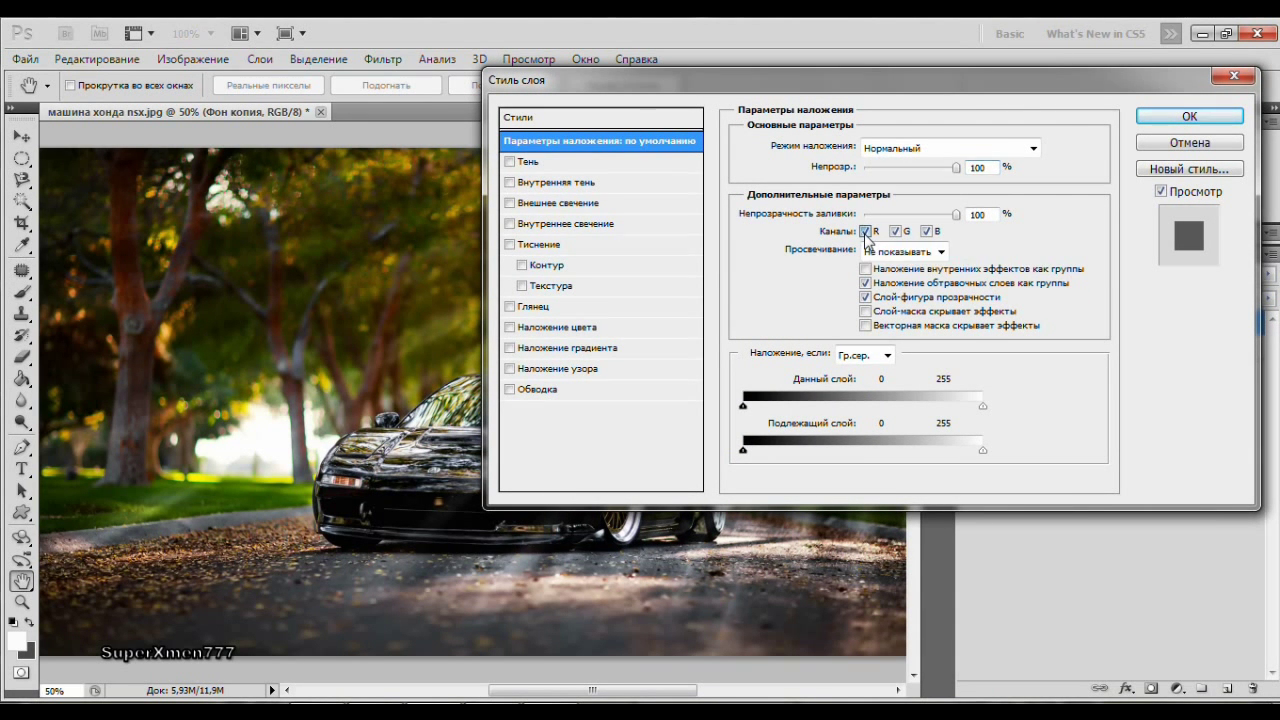
{"action": "left_click", "coordinate": [866, 232]}
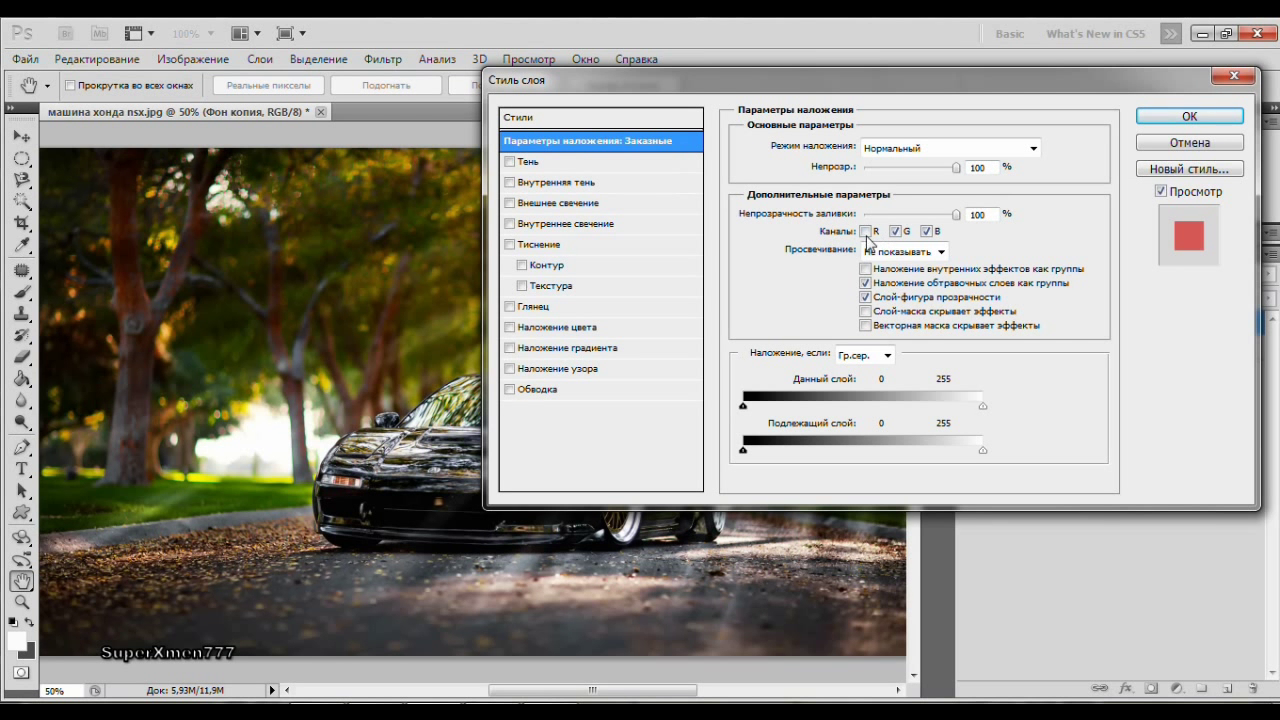
{"action": "left_click", "coordinate": [1176, 118]}
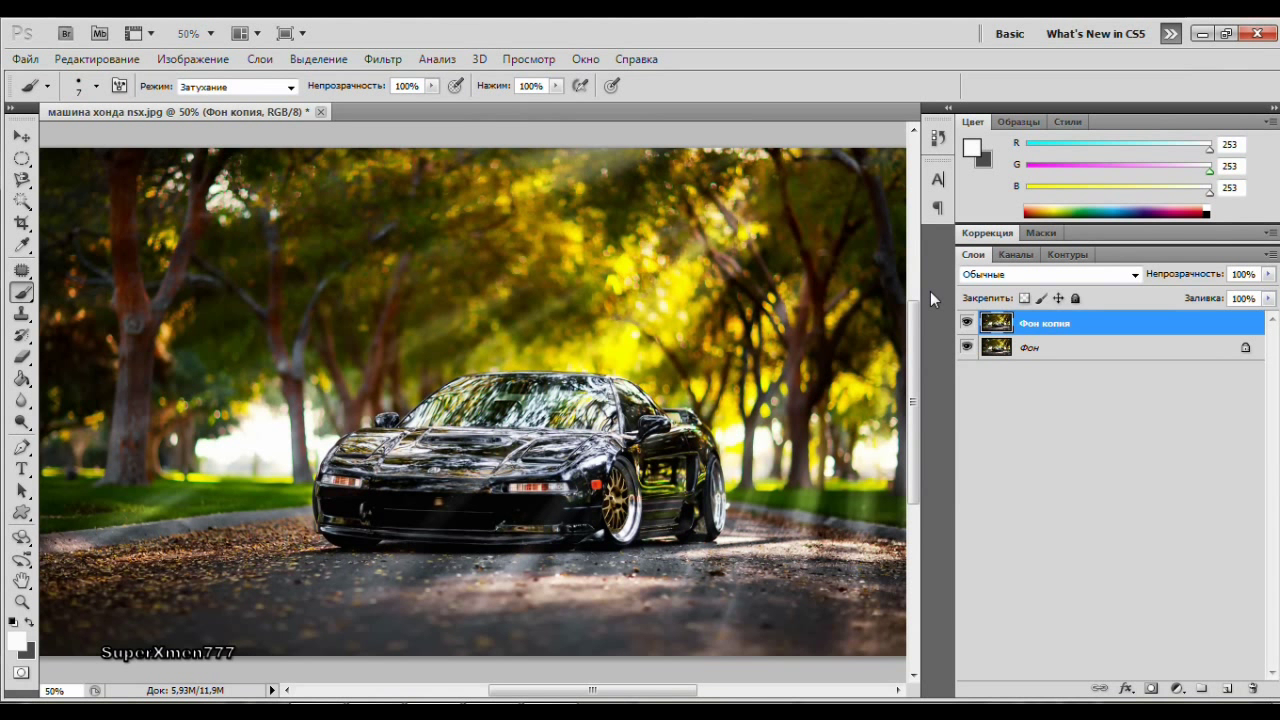
Step: With the Move tool, shift the Фон копия layer sideways to create red/cyan fringes
{"action": "left_click", "coordinate": [22, 137]}
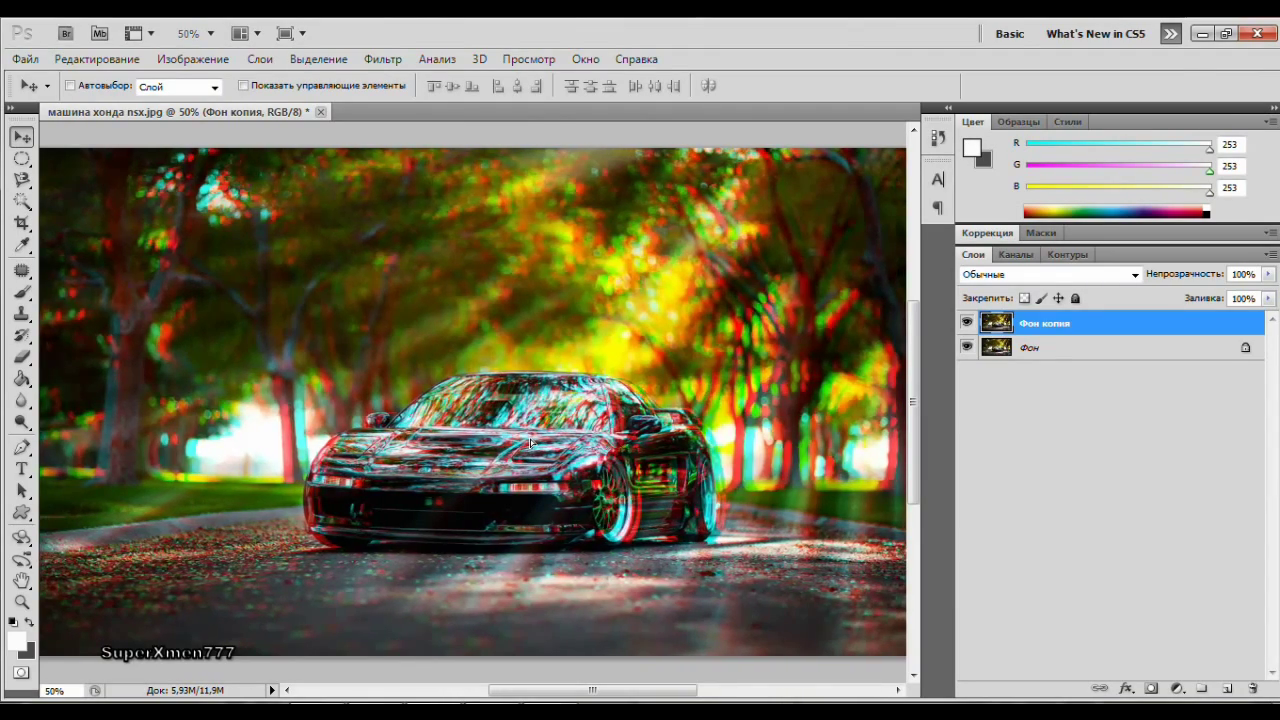
{"action": "key", "text": "ctrl+z"}
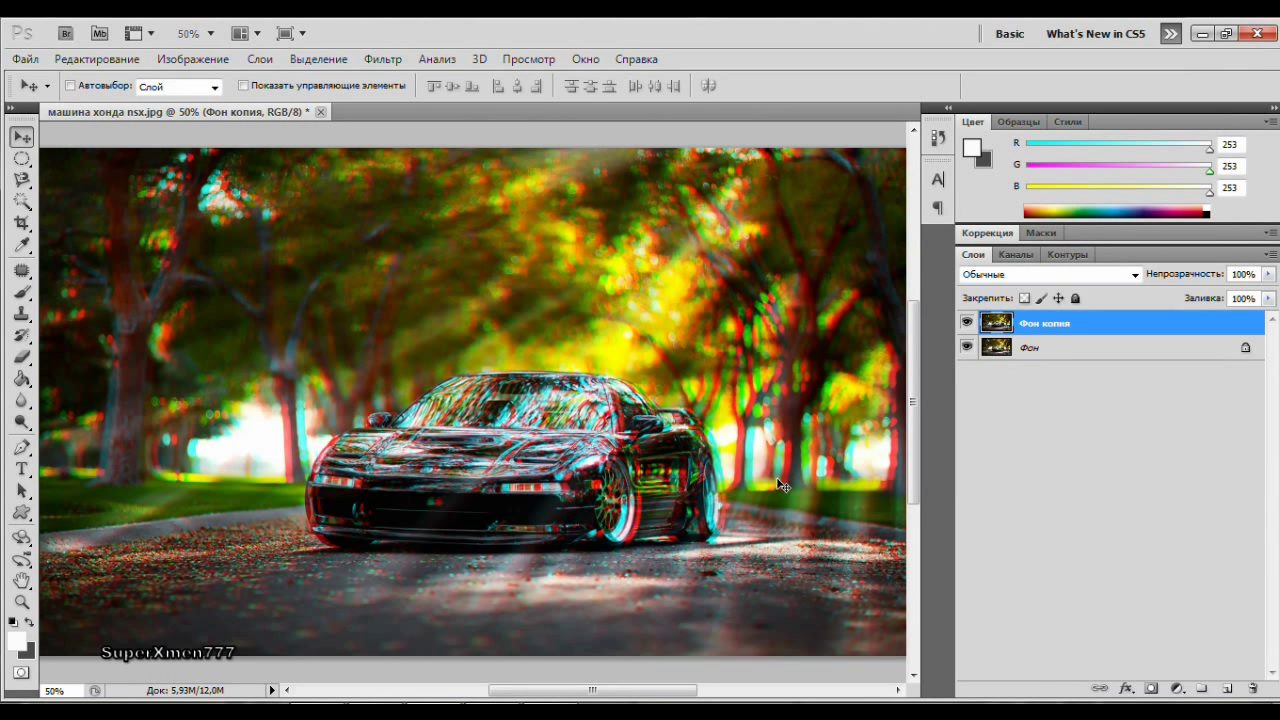
Step: Crop the image to remove the misaligned offset edges
{"action": "left_click", "coordinate": [22, 222]}
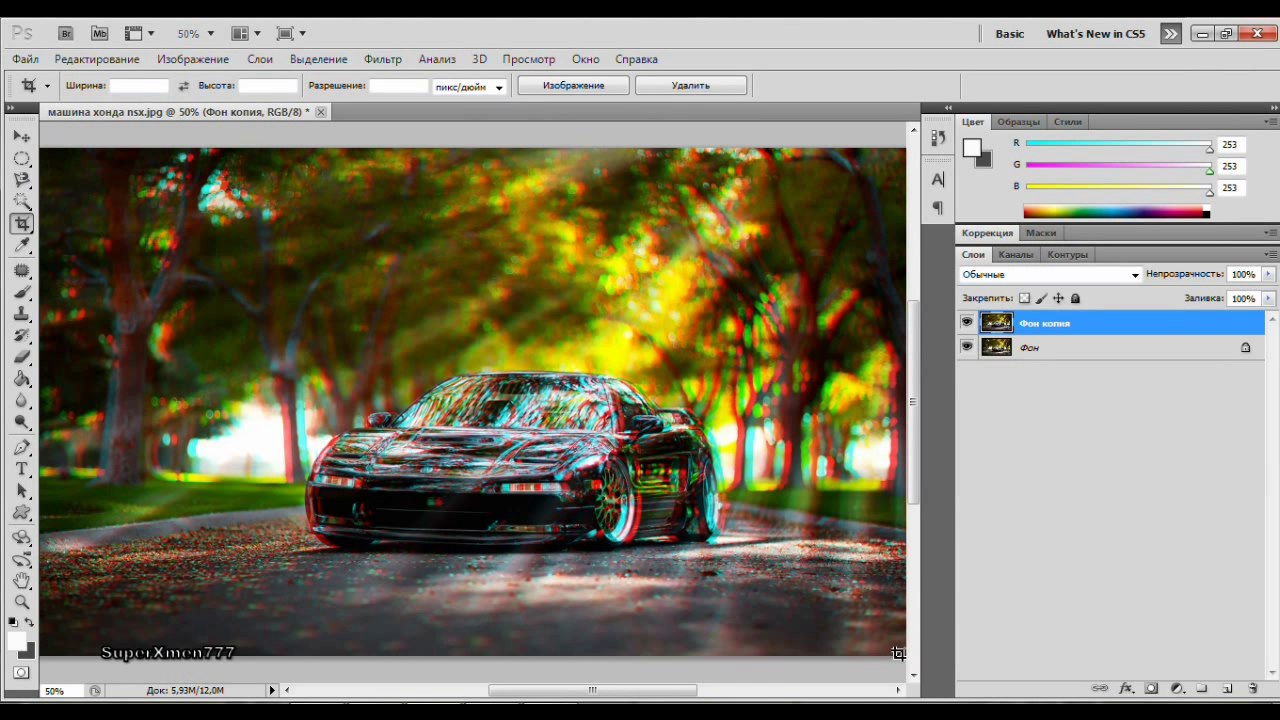
{"action": "left_click_drag", "start_coordinate": [898, 653], "coordinate": [75, 137]}
{"action": "left_click_drag", "start_coordinate": [75, 137], "coordinate": [66, 147]}
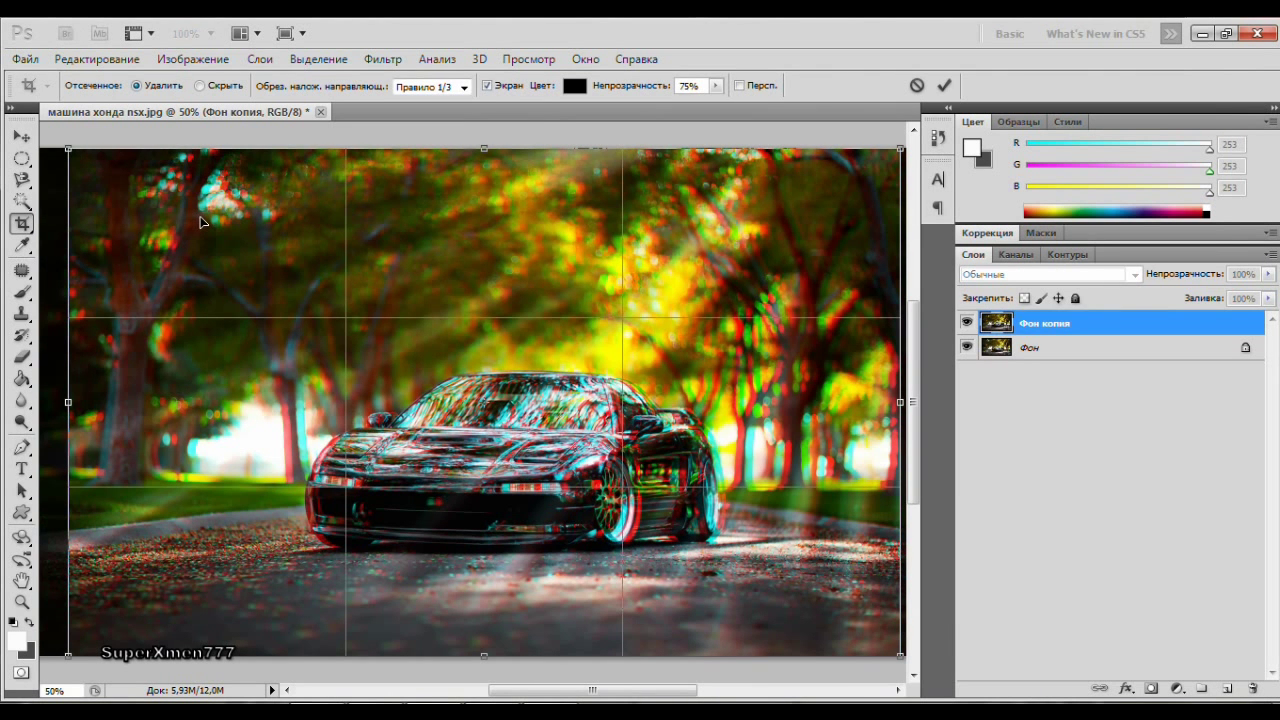
{"action": "key", "text": "Return"}
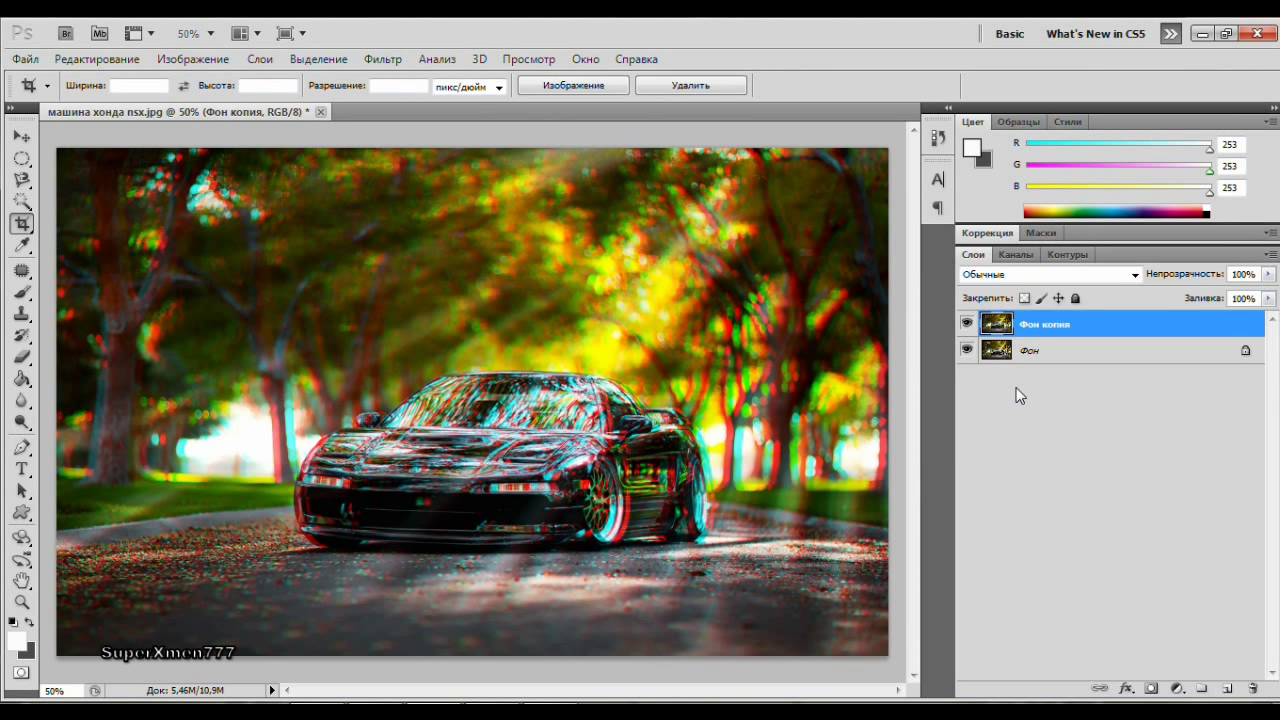
Step: Flatten the layers into a single Фон layer
{"action": "left_click", "coordinate": [1091, 358]}
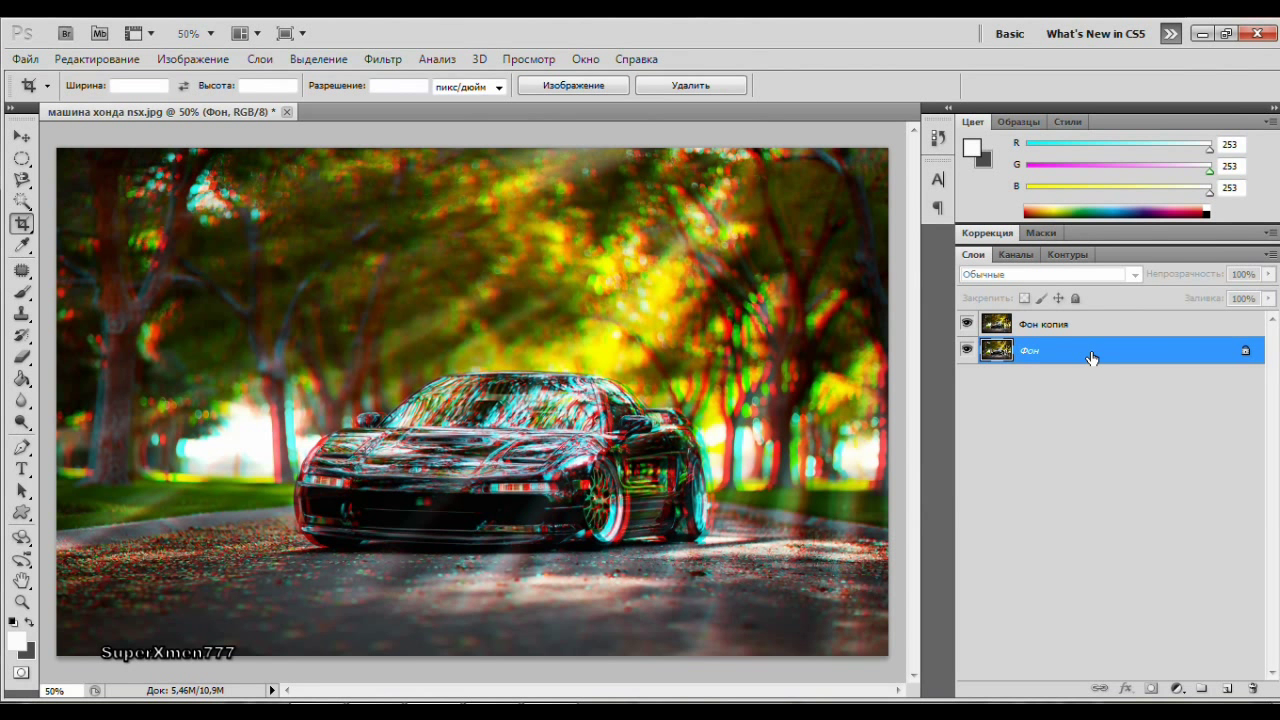
{"action": "right_click", "coordinate": [1091, 358]}
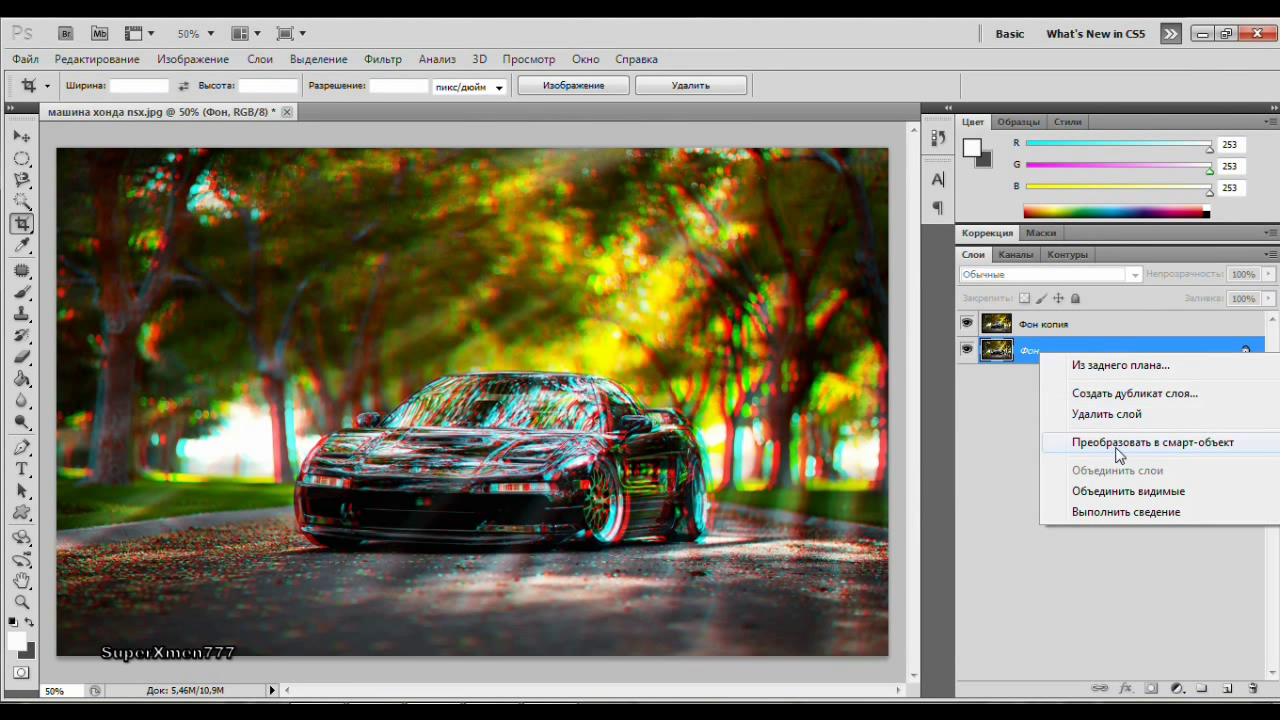
{"action": "left_click", "coordinate": [1118, 492]}
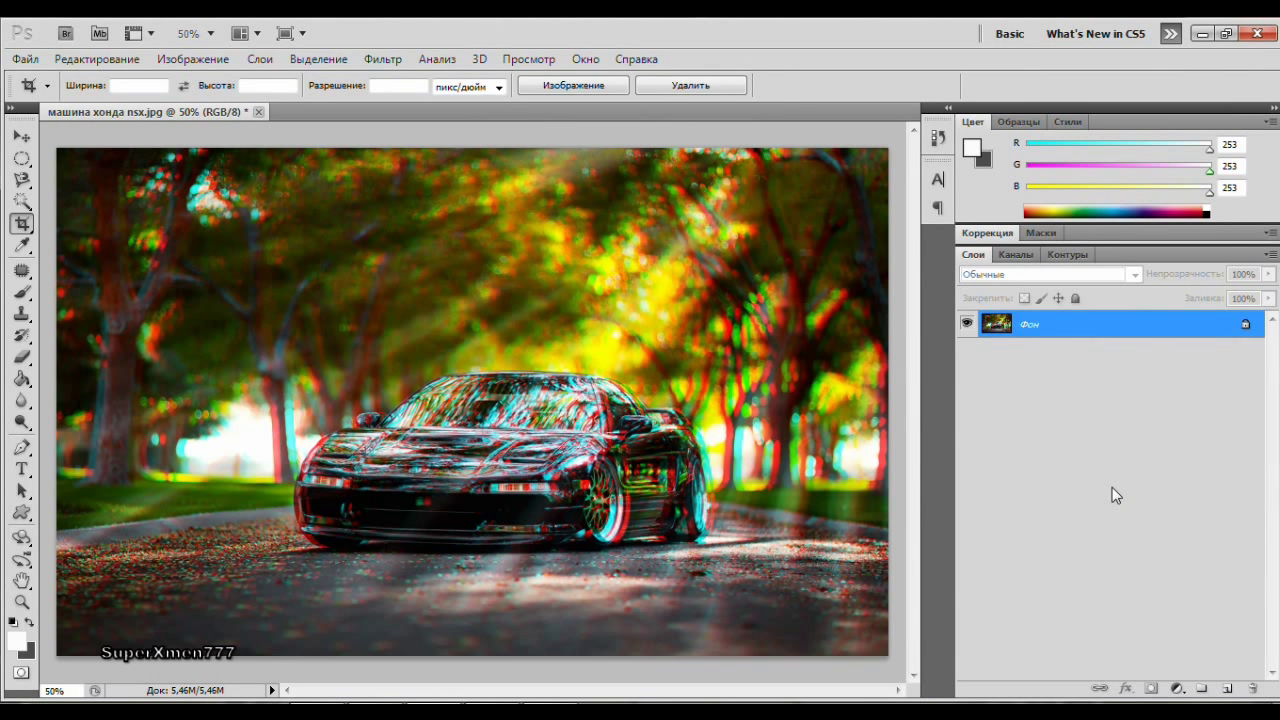
Step: Apply Hue/Saturation with hue +2, saturation +3 and lightness -3
{"action": "left_click", "coordinate": [198, 61]}
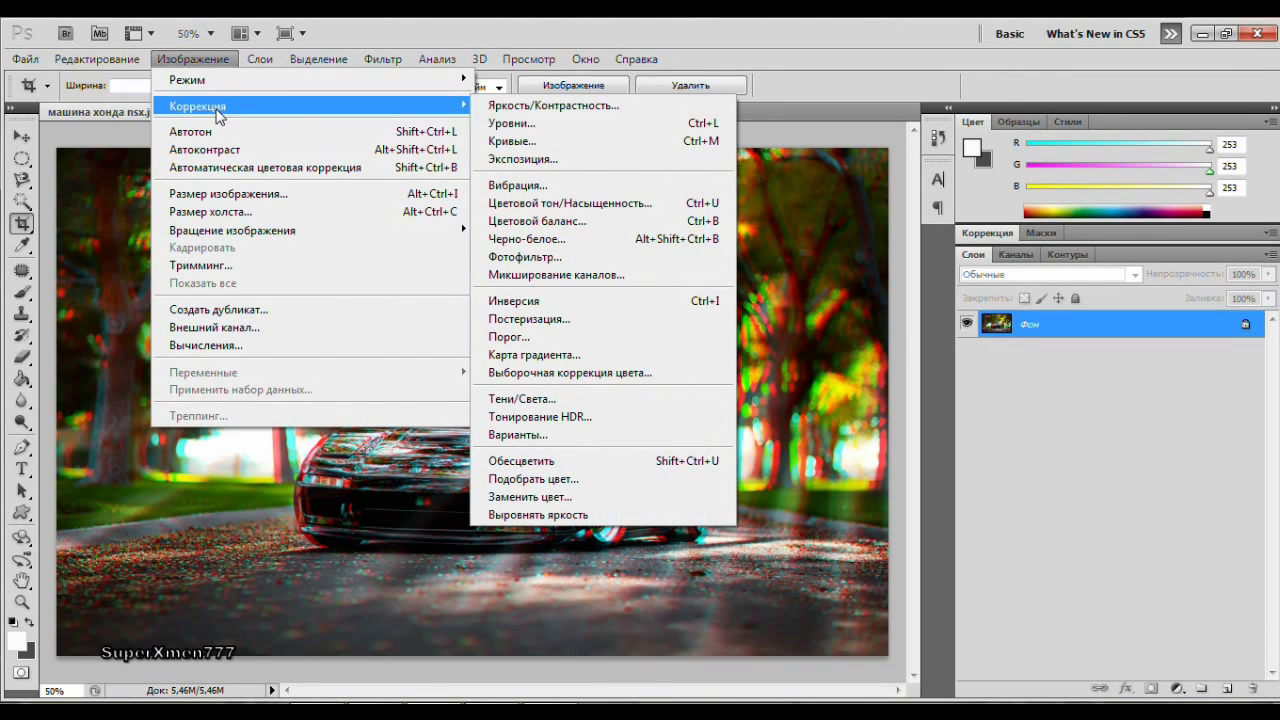
{"action": "mouse_move", "coordinate": [198, 106]}
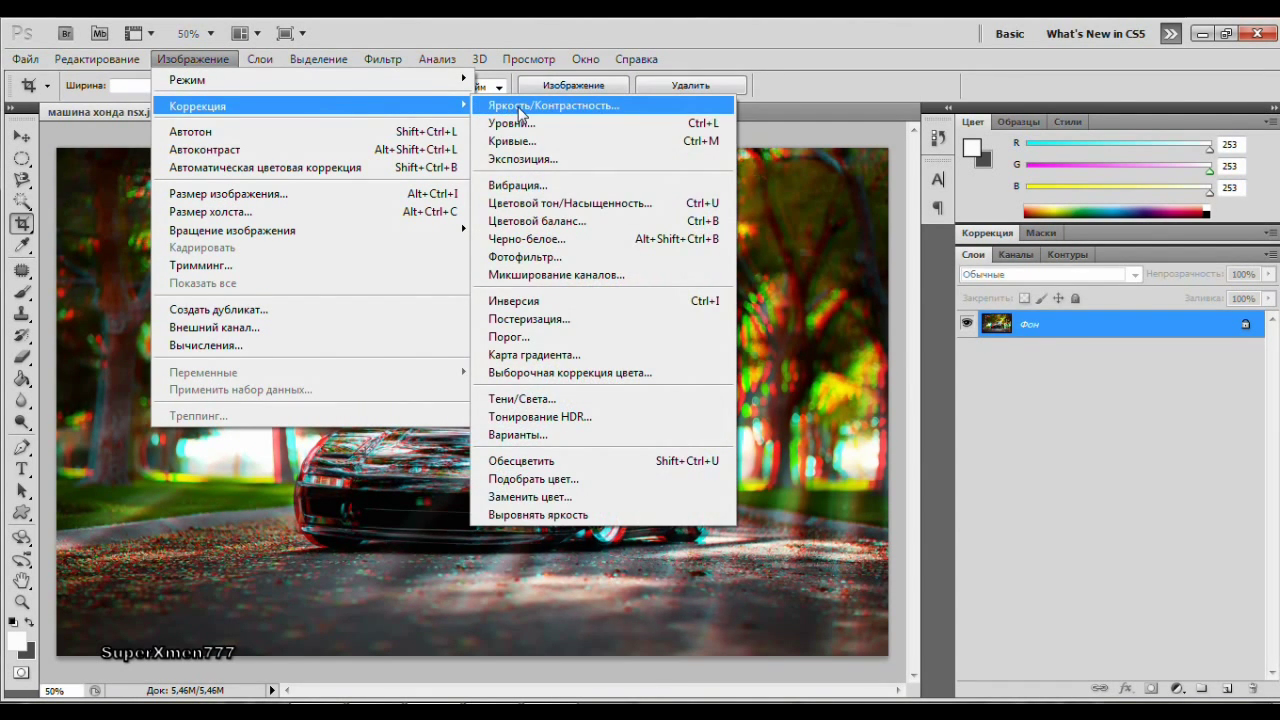
{"action": "left_click", "coordinate": [562, 204]}
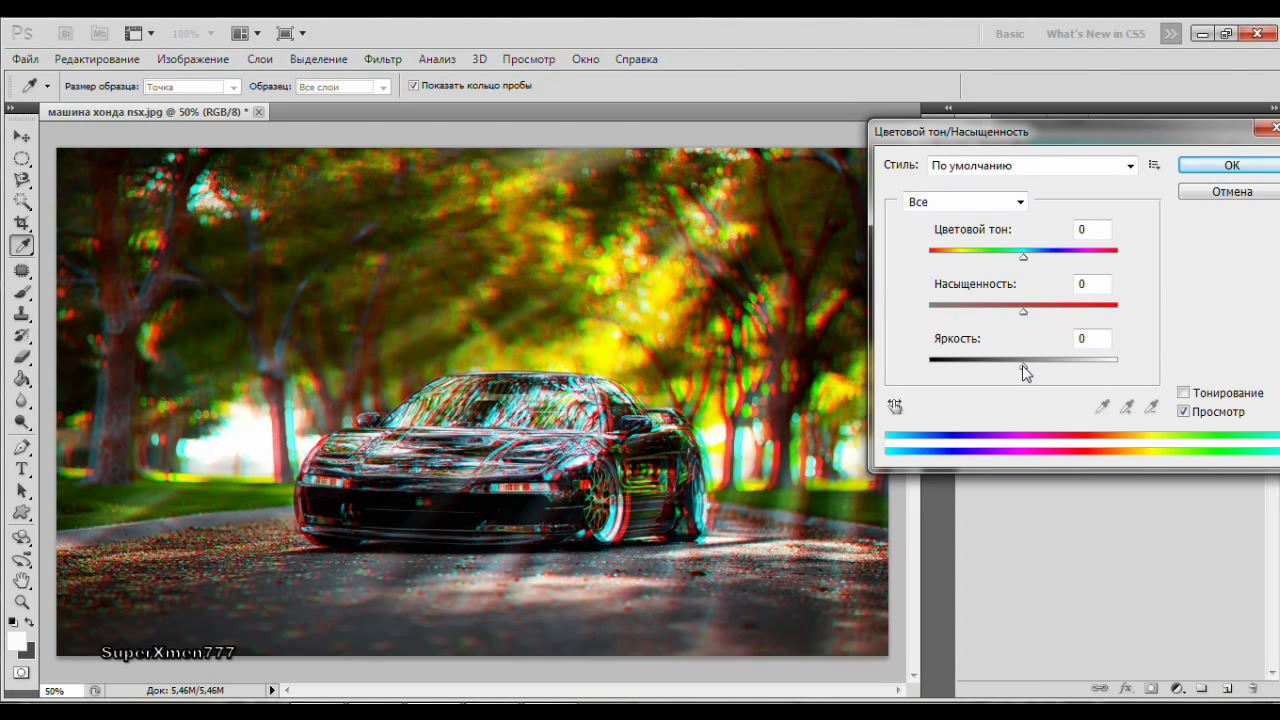
{"action": "left_click_drag", "start_coordinate": [1023, 366], "coordinate": [1020, 367]}
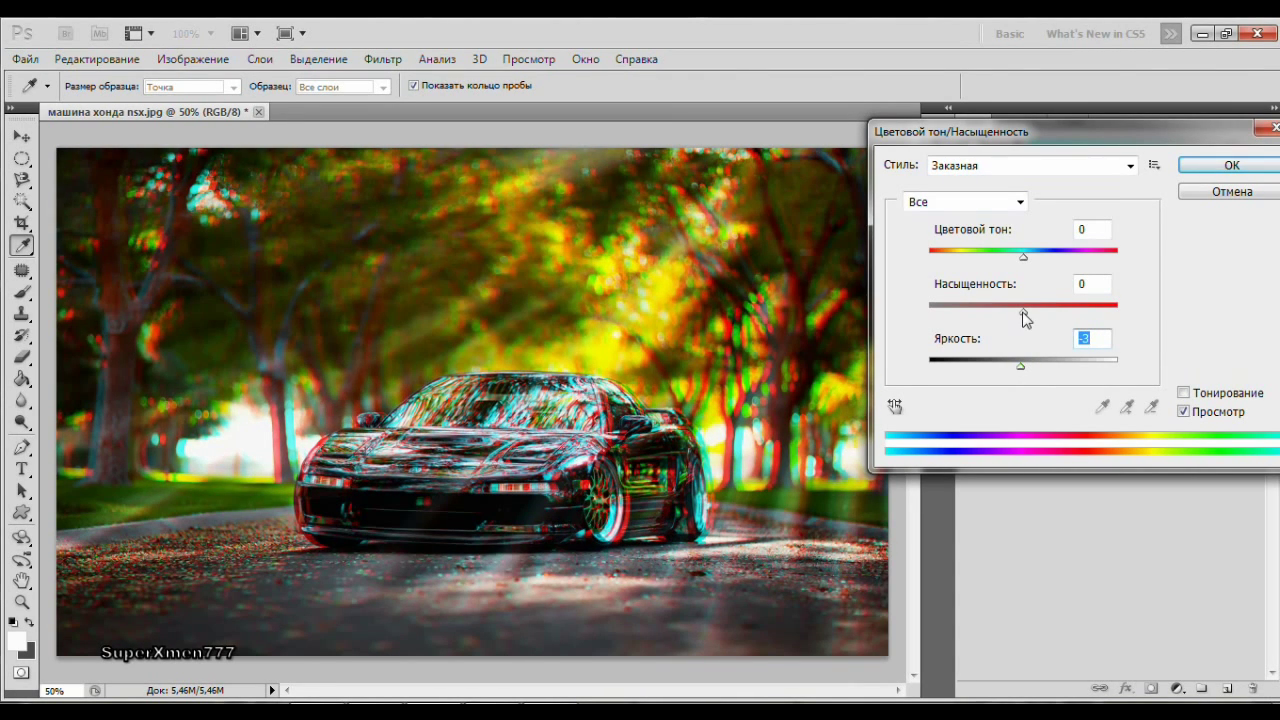
{"action": "mouse_move", "coordinate": [1023, 311]}
{"action": "left_mouse_down"}
{"action": "mouse_move", "coordinate": [1008, 314]}
{"action": "mouse_move", "coordinate": [1027, 323]}
{"action": "left_mouse_up"}
{"action": "mouse_move", "coordinate": [1023, 258]}
{"action": "left_mouse_down"}
{"action": "mouse_move", "coordinate": [1008, 260]}
{"action": "mouse_move", "coordinate": [1030, 268]}
{"action": "left_mouse_up"}
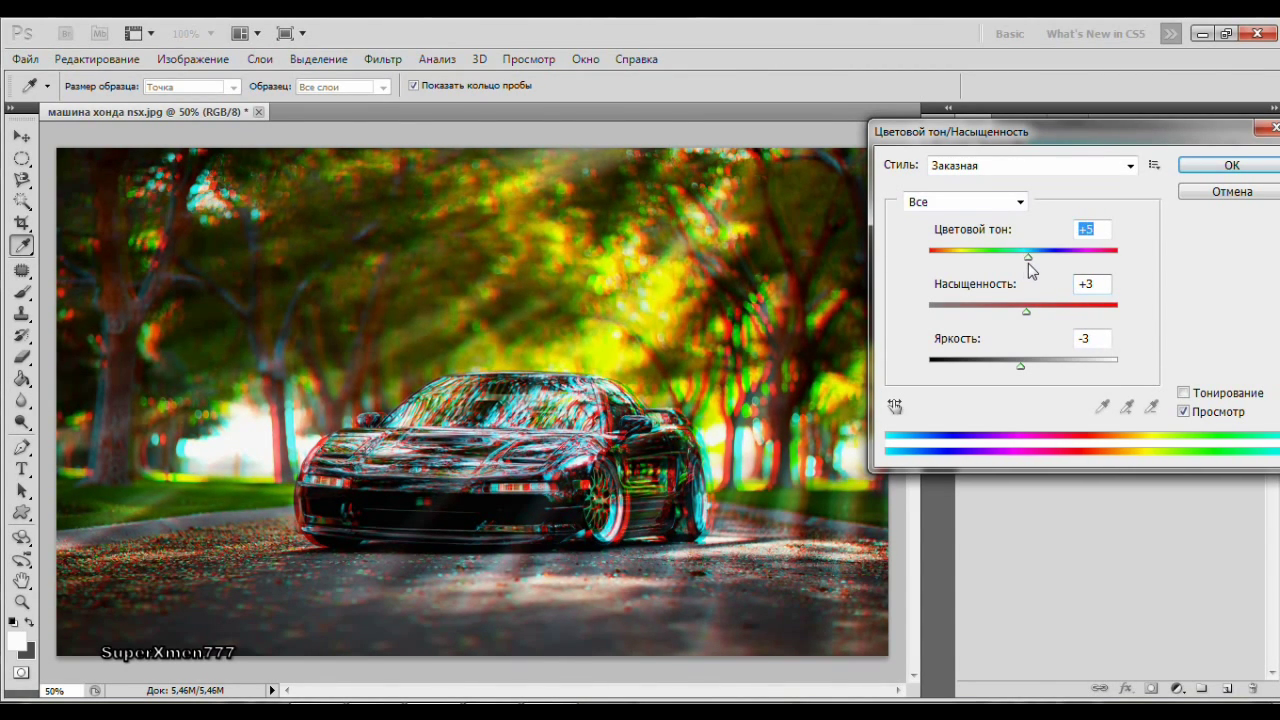
{"action": "left_click_drag", "start_coordinate": [1025, 262], "coordinate": [1027, 262]}
{"action": "left_click", "coordinate": [1232, 165]}
{"action": "key", "text": "c"}
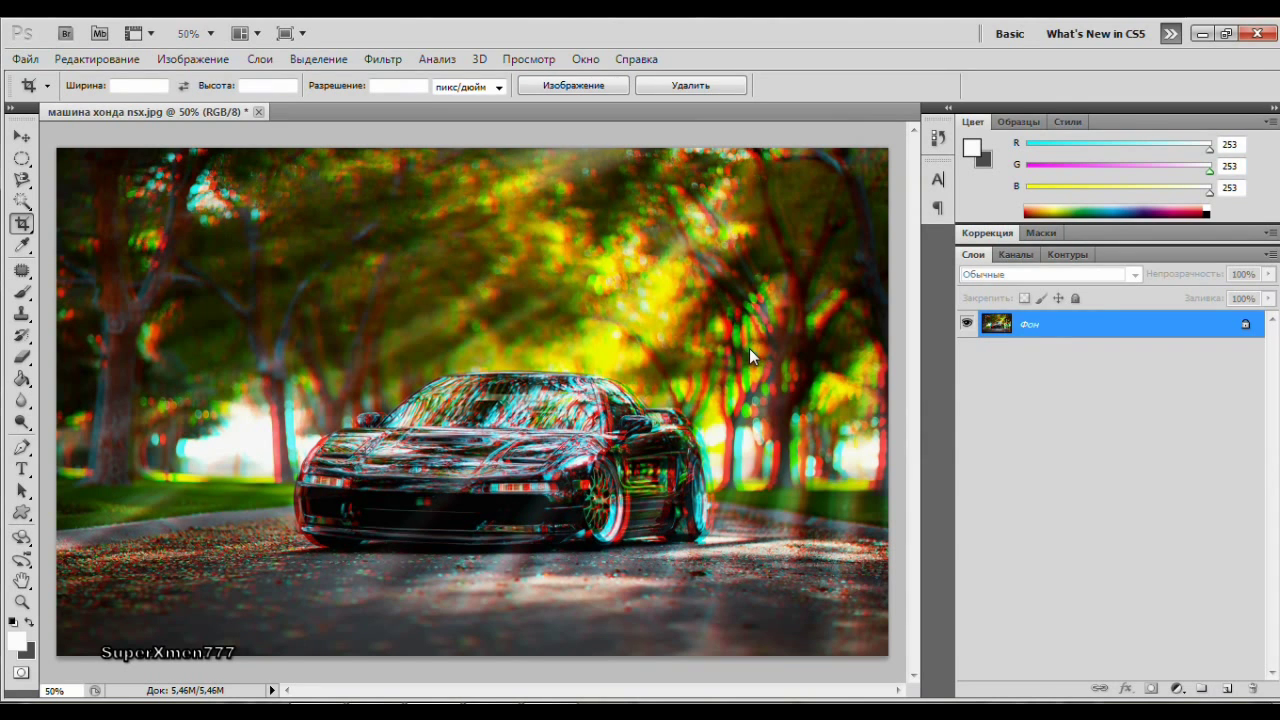
Step: Save the image to the Desktop as JPEG 'машина хонда nsx-1.jpg' at quality 12
{"action": "left_click", "coordinate": [27, 62]}
{"action": "left_click", "coordinate": [92, 344]}
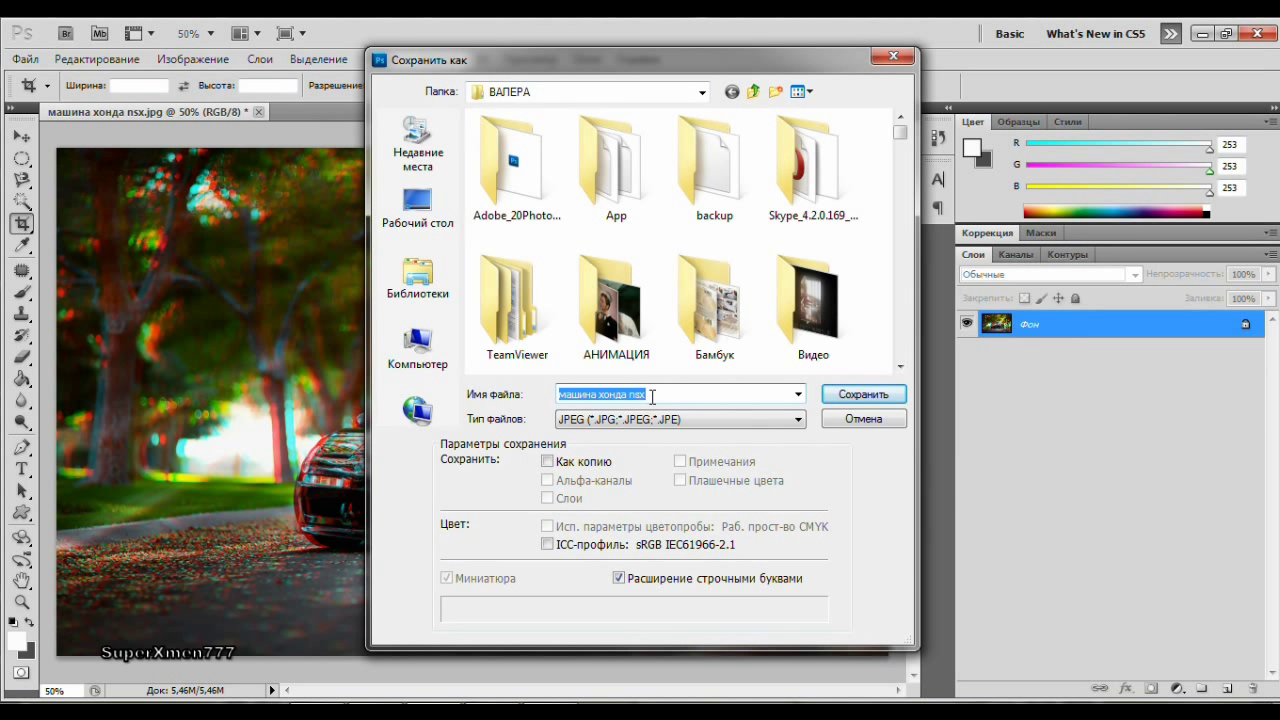
{"action": "left_click", "coordinate": [652, 395]}
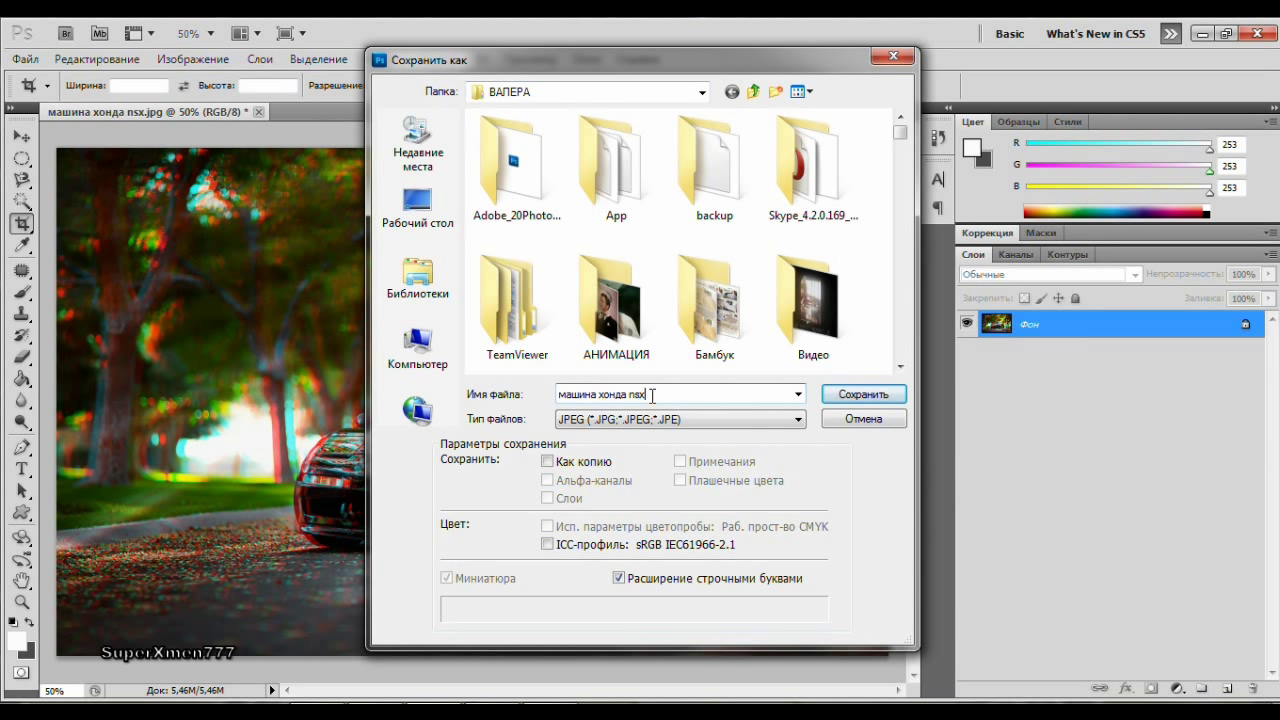
{"action": "type", "text": "-1"}
{"action": "left_click", "coordinate": [868, 396]}
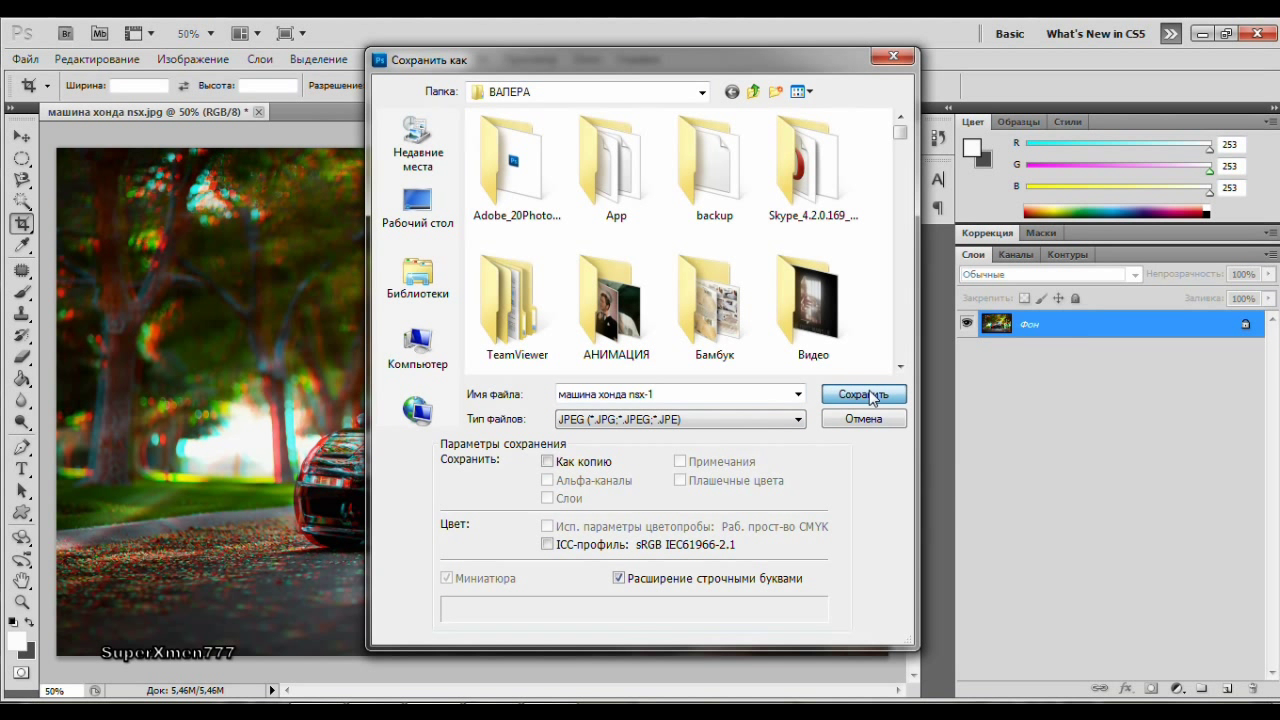
{"action": "left_click", "coordinate": [418, 212]}
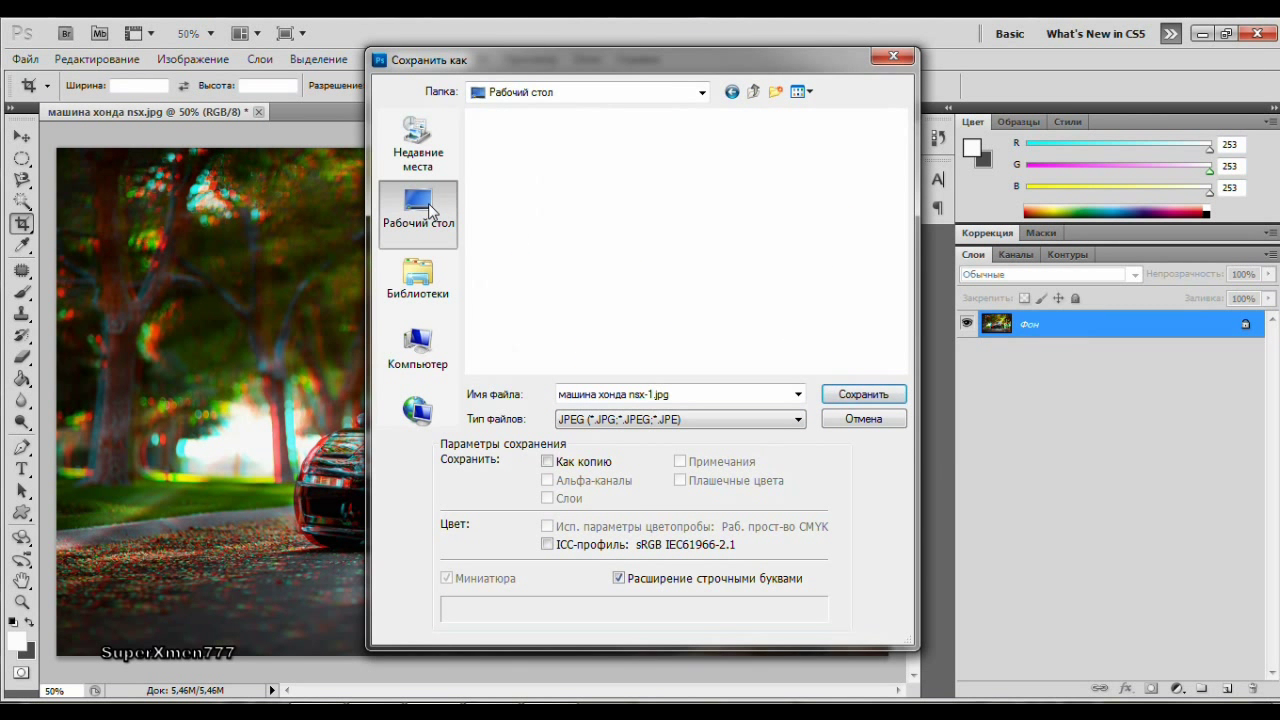
{"action": "left_click", "coordinate": [875, 394]}
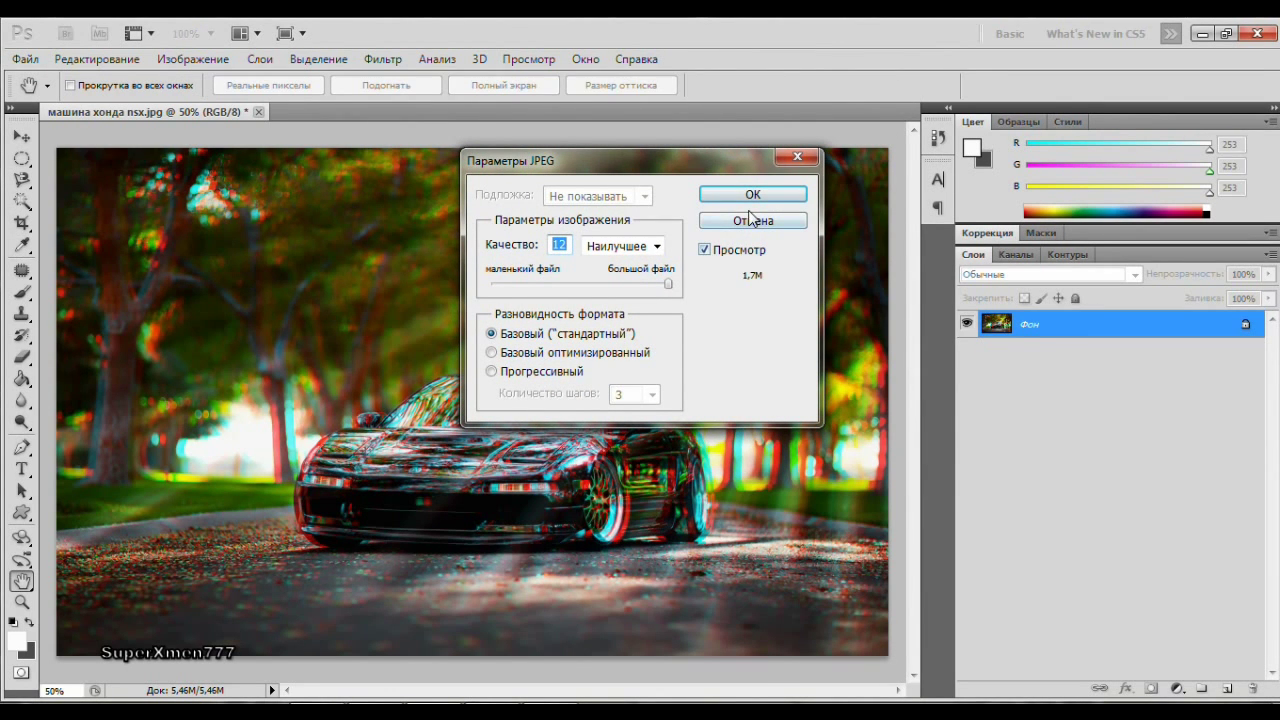
{"action": "left_click", "coordinate": [753, 195]}
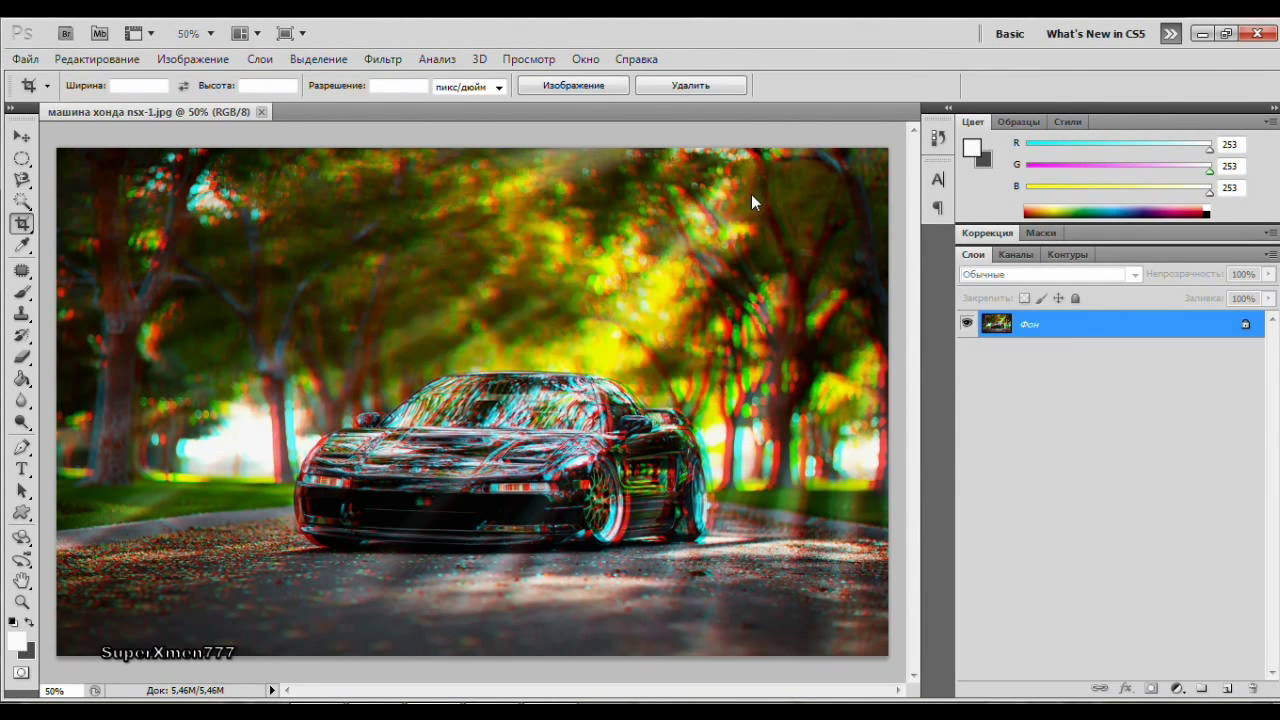
Step: Close the document, quit Photoshop, and open 'машина хонда nsx-1' from the desktop
{"action": "left_click", "coordinate": [261, 112]}
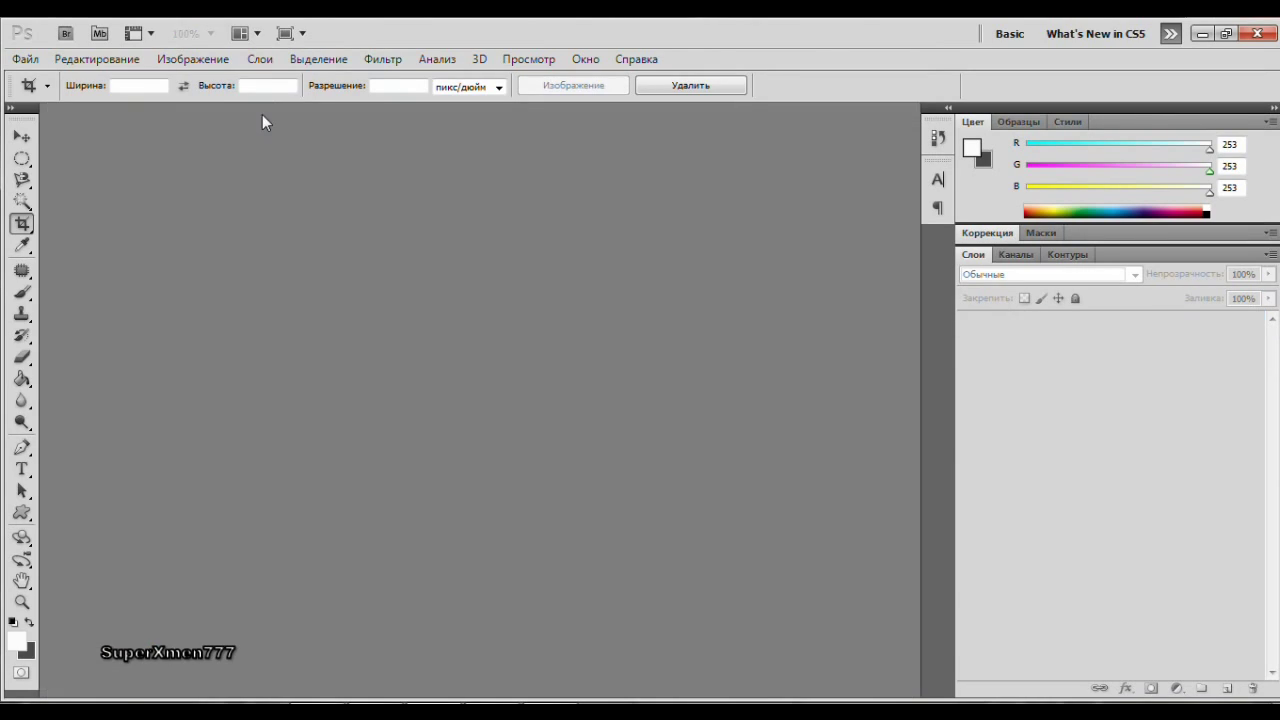
{"action": "left_click", "coordinate": [1257, 33]}
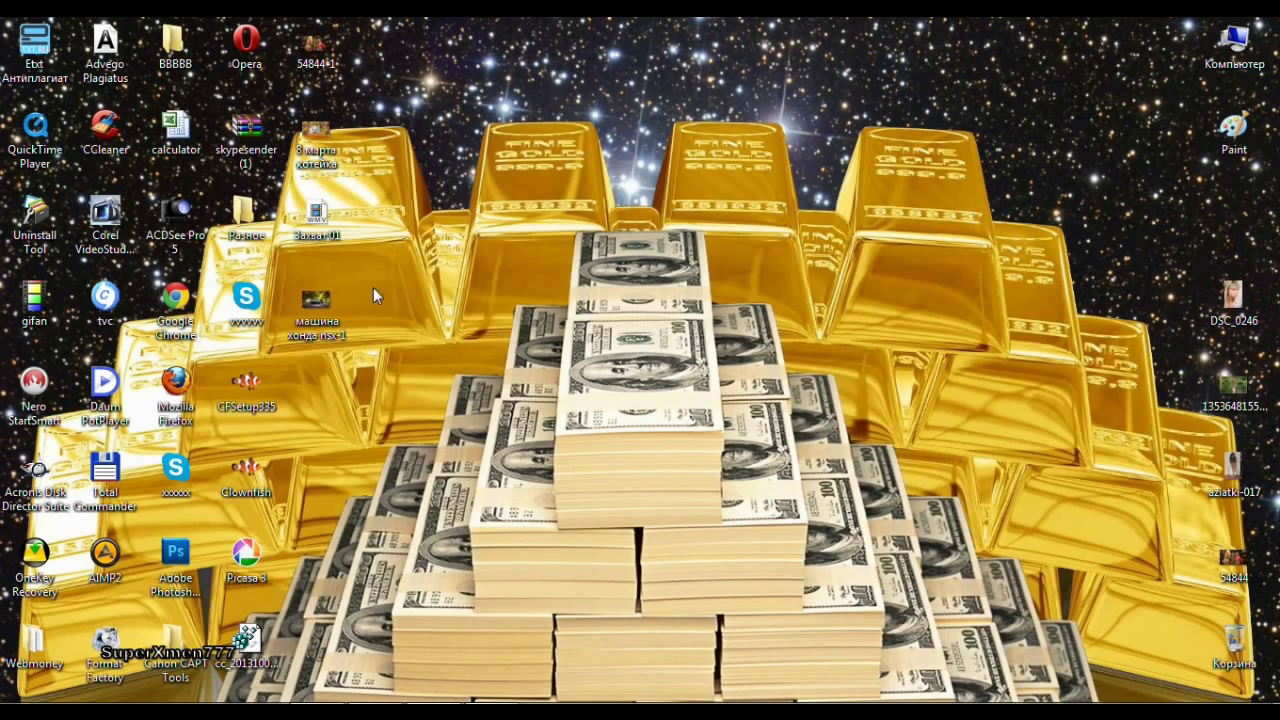
{"action": "double_click", "coordinate": [316, 316]}
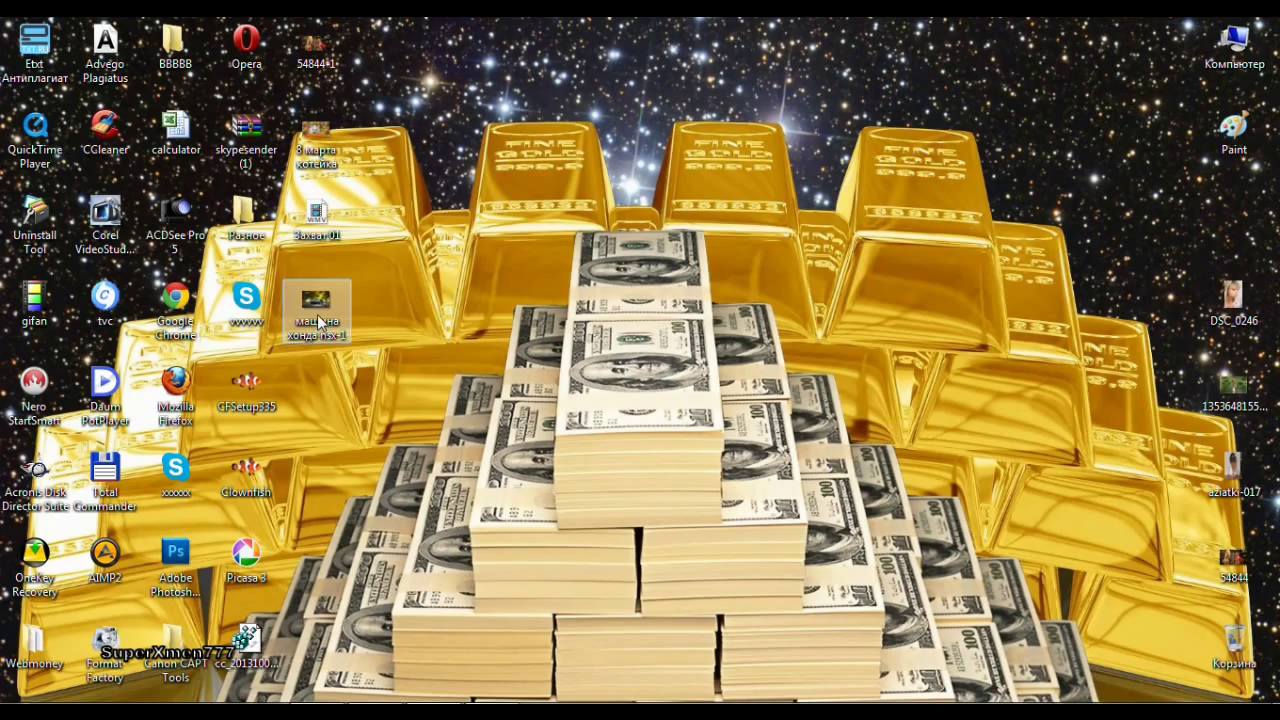